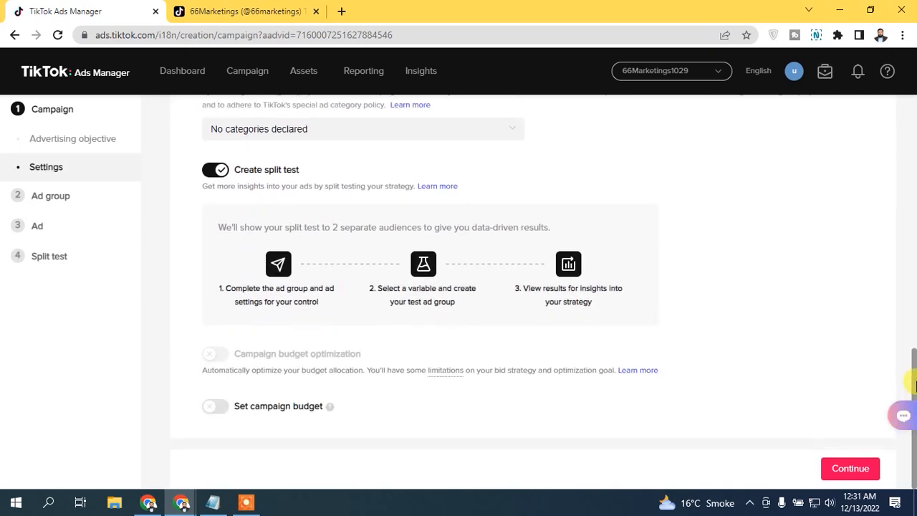
# - Switch the campaign's split test off and back on, and continue to the ad group settings
pyautogui.scroll(3, 914, 331)
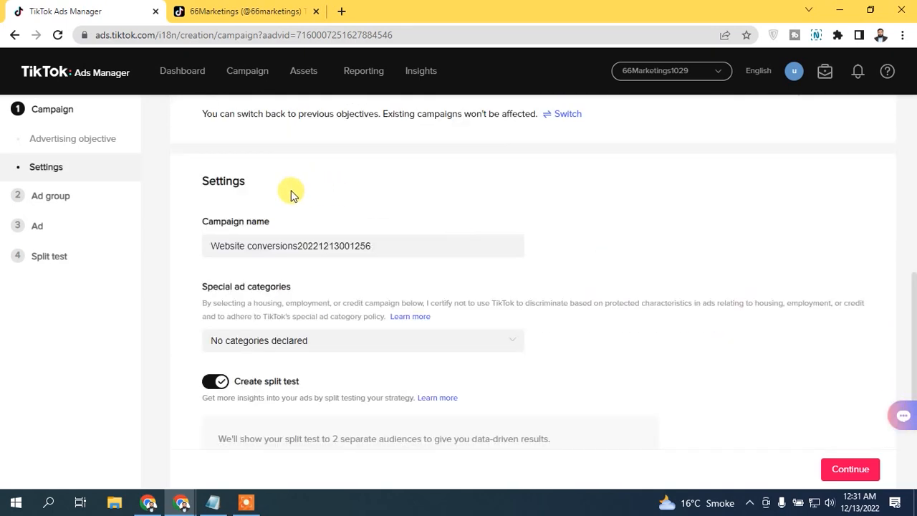
pyautogui.click(222, 381)
pyautogui.scroll(-1, 914, 319)
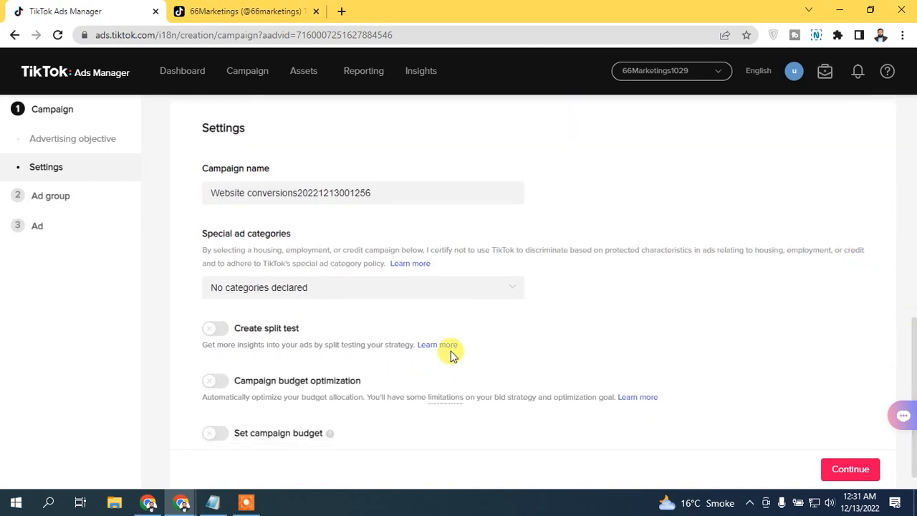
pyautogui.click(214, 331)
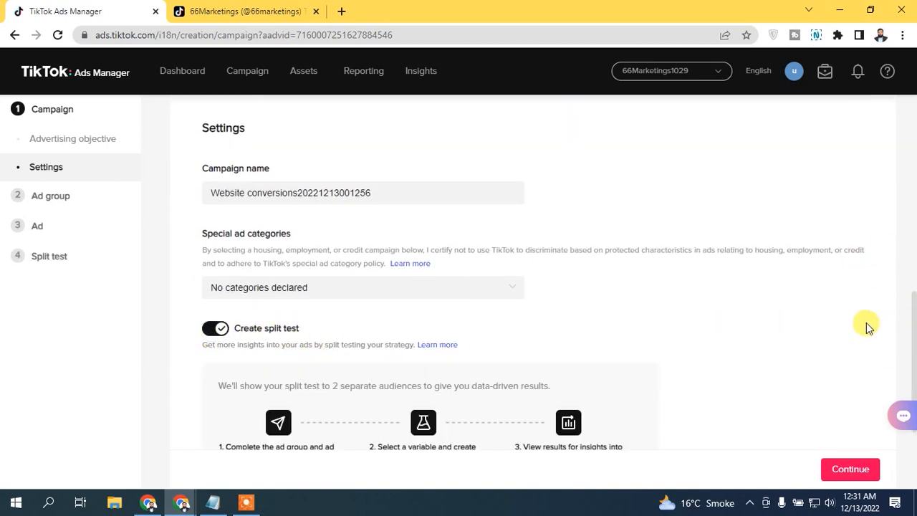
pyautogui.scroll(-2, 913, 315)
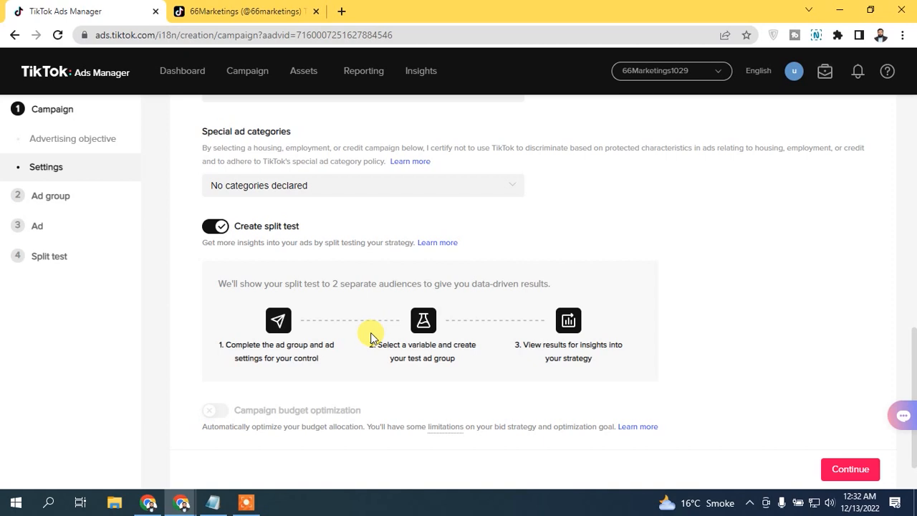
pyautogui.click(849, 472)
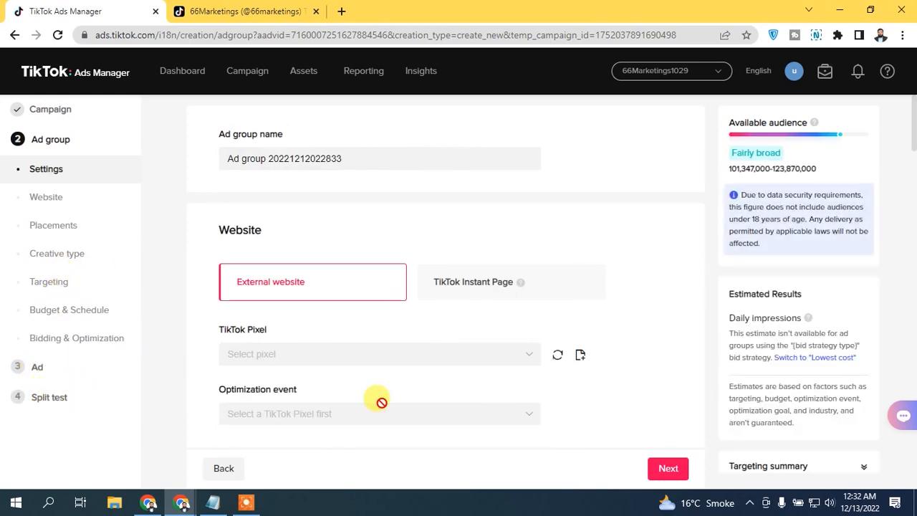
# - Select the existing TikTok pixel with Place an Order as the optimization event, and proceed to the ad setup
pyautogui.click(377, 354)
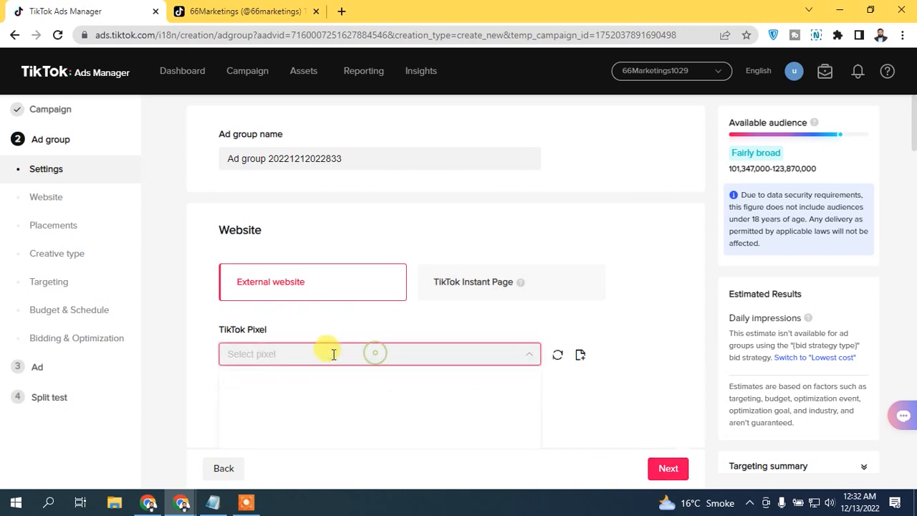
pyautogui.click(290, 391)
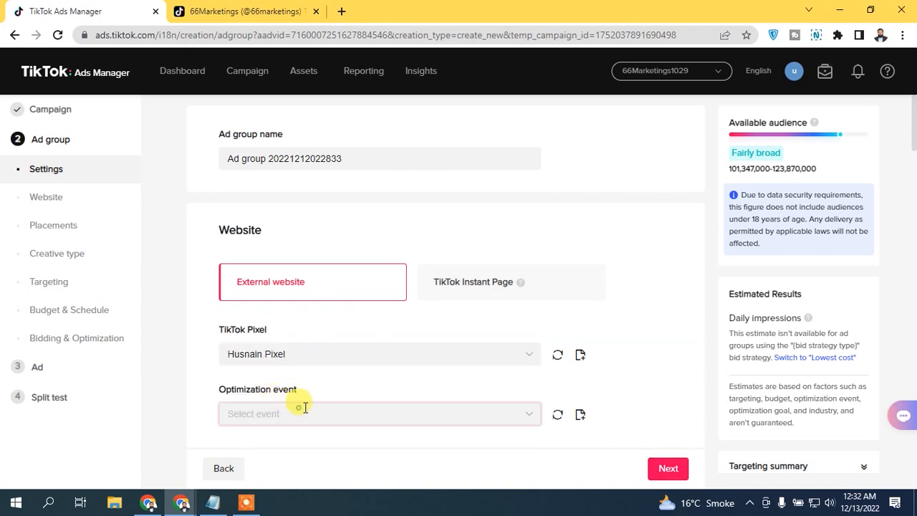
pyautogui.click(301, 409)
pyautogui.scroll(-3, 459, 287)
pyautogui.click(301, 195)
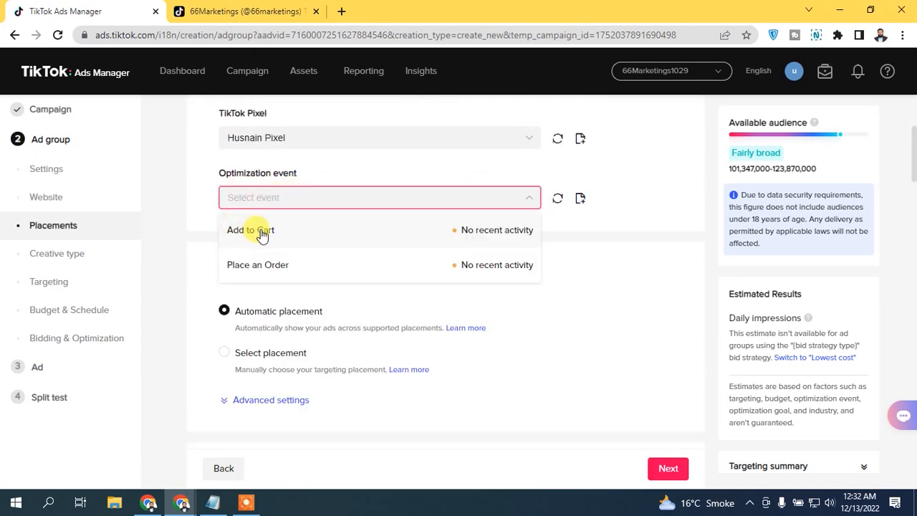
pyautogui.click(258, 264)
pyautogui.moveTo(911, 166); pyautogui.dragTo(894, 389)
pyautogui.click(679, 463)
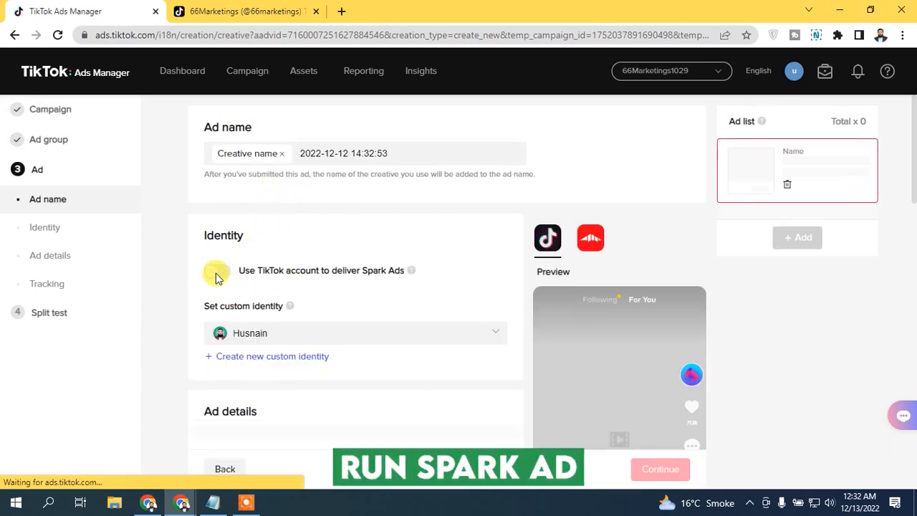
# - Enable Spark Ads delivery from the owned TikTok account and select its post captioned Test as the ad creative
pyautogui.click(217, 276)
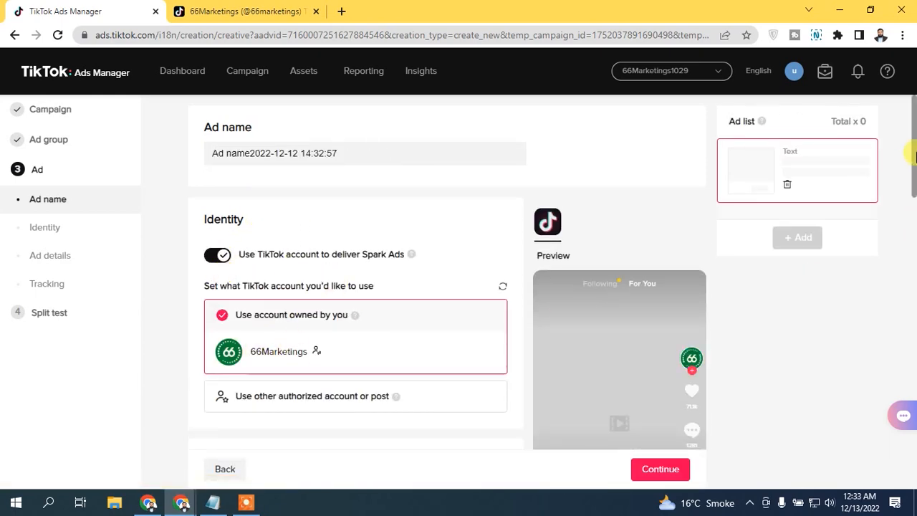
pyautogui.scroll(-6, 801, 211)
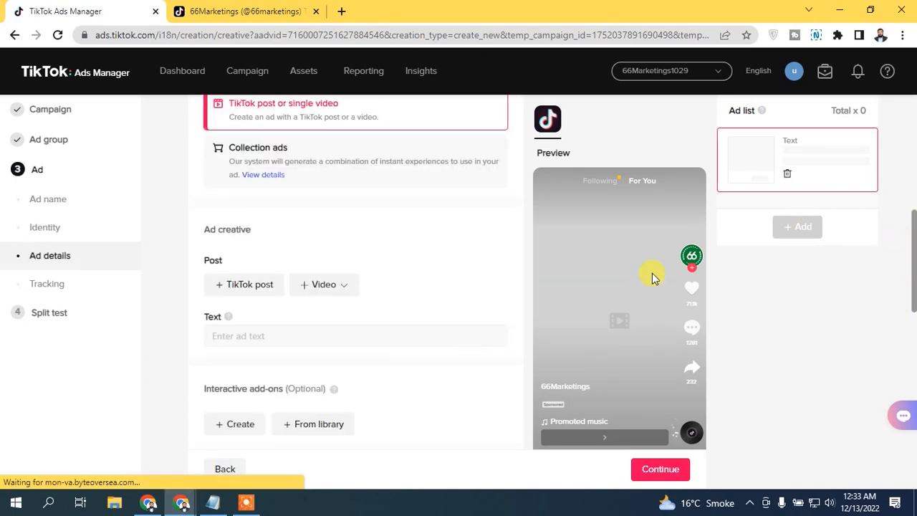
pyautogui.click(248, 296)
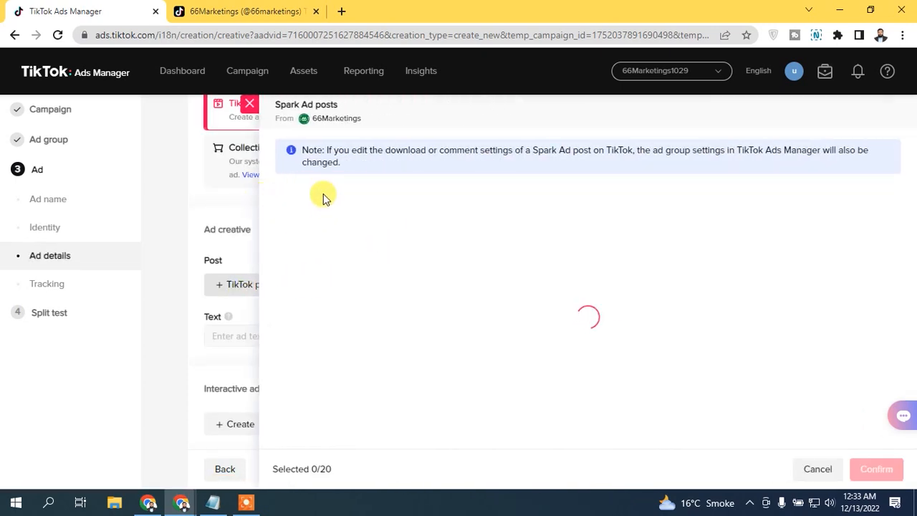
pyautogui.click(381, 199)
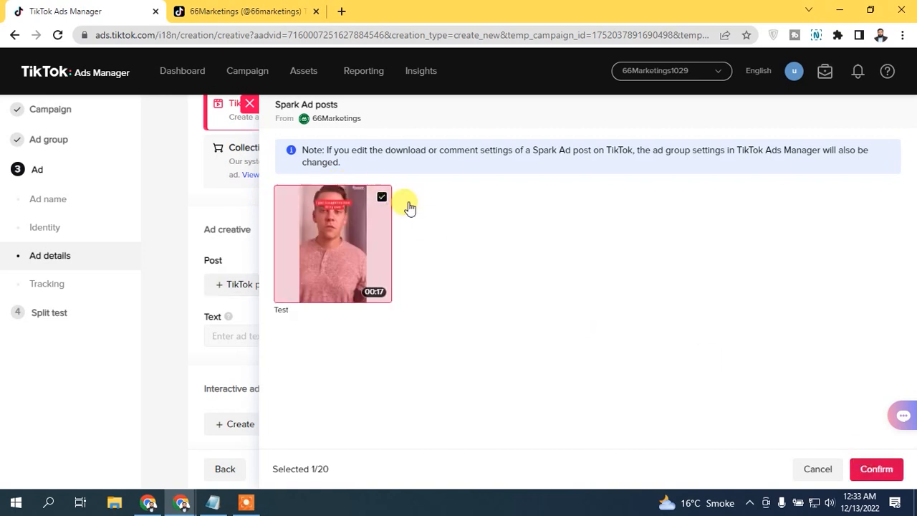
# - Enter the advertiser's https website address as the ad's destination URL
pyautogui.moveTo(912, 252); pyautogui.dragTo(911, 283)
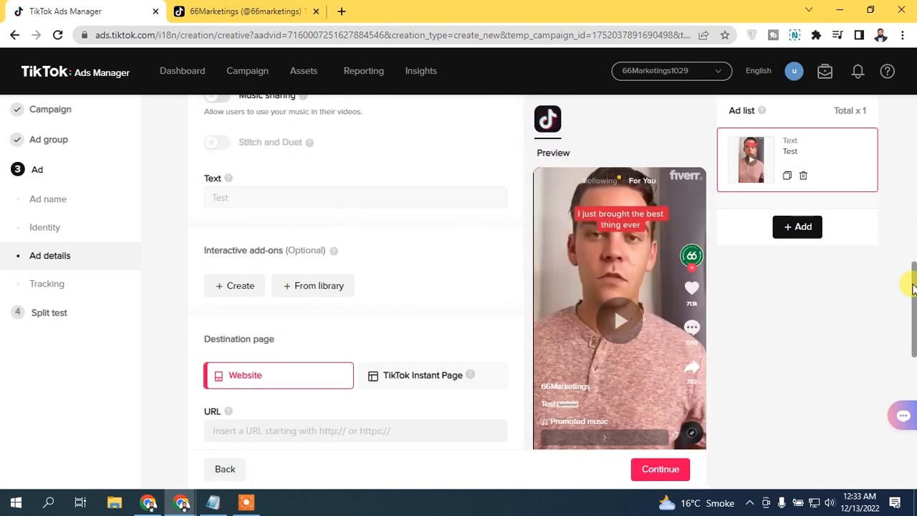
pyautogui.scroll(2, 611, 306)
pyautogui.scroll(-5, 609, 305)
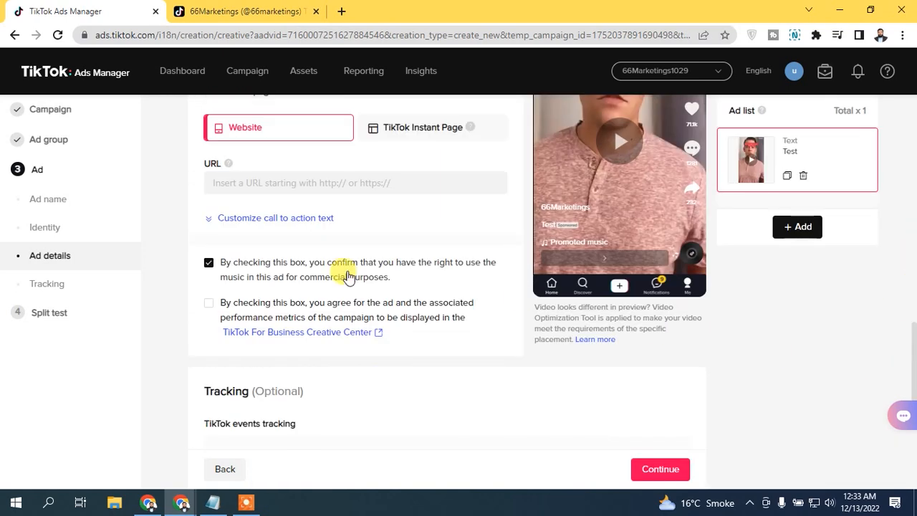
pyautogui.click(278, 185)
pyautogui.write('https://')
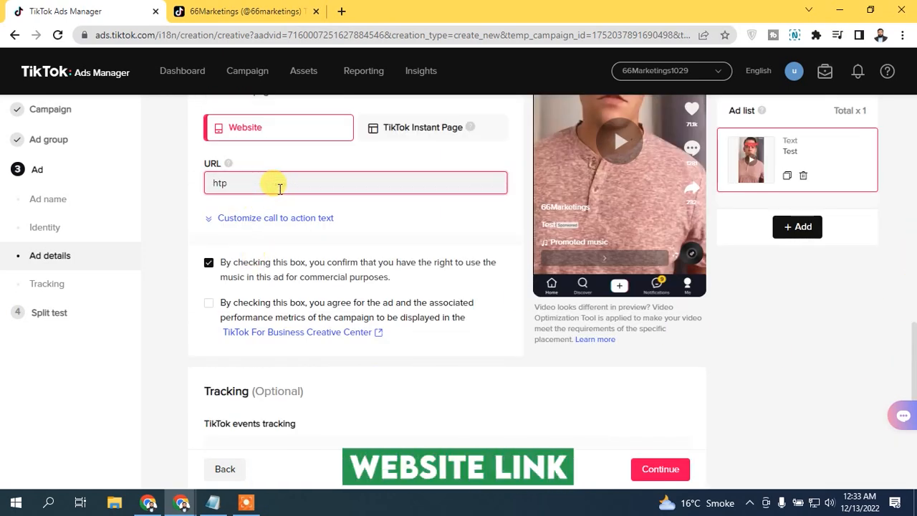
pyautogui.write('husainqureshi.com')
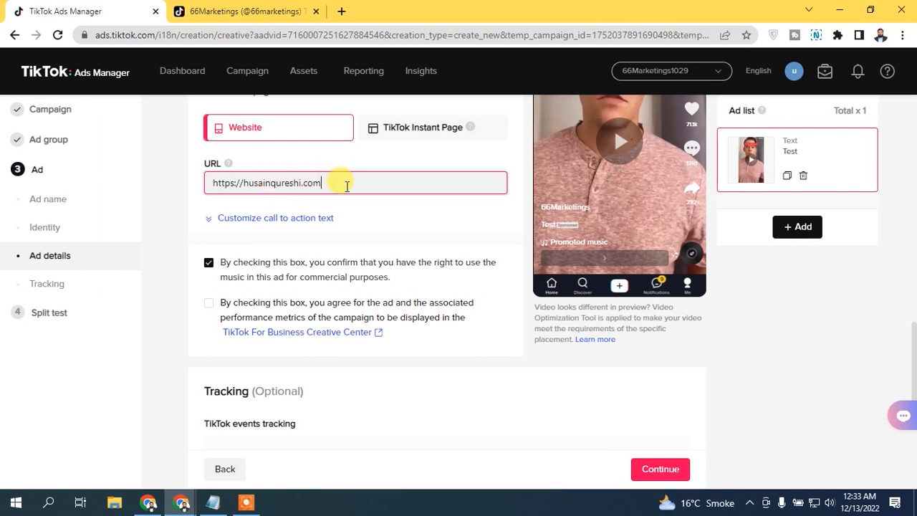
# - Change the ad's call to action to Standard with the text Learn more
pyautogui.click(304, 218)
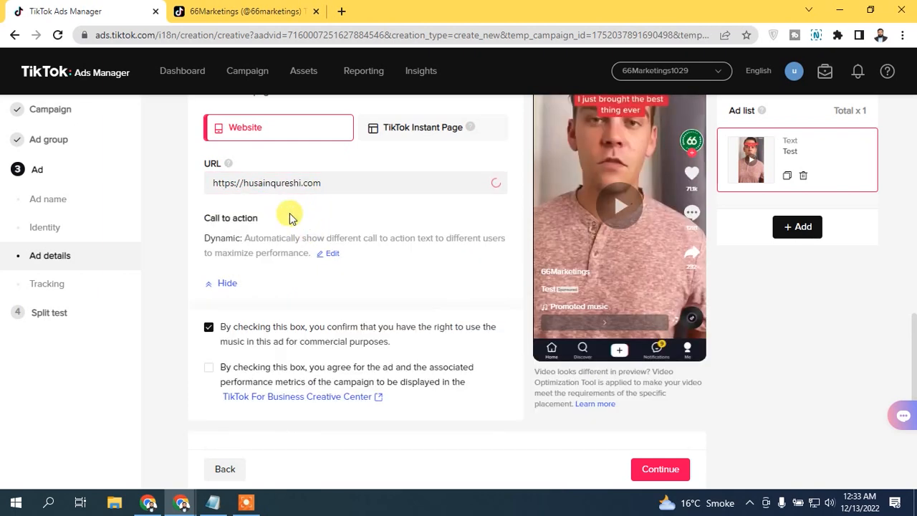
pyautogui.click(334, 254)
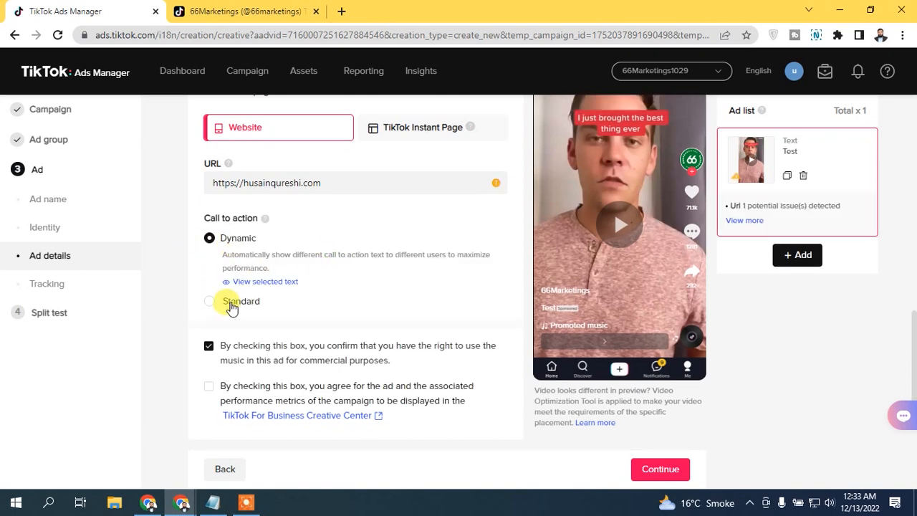
pyautogui.click(235, 310)
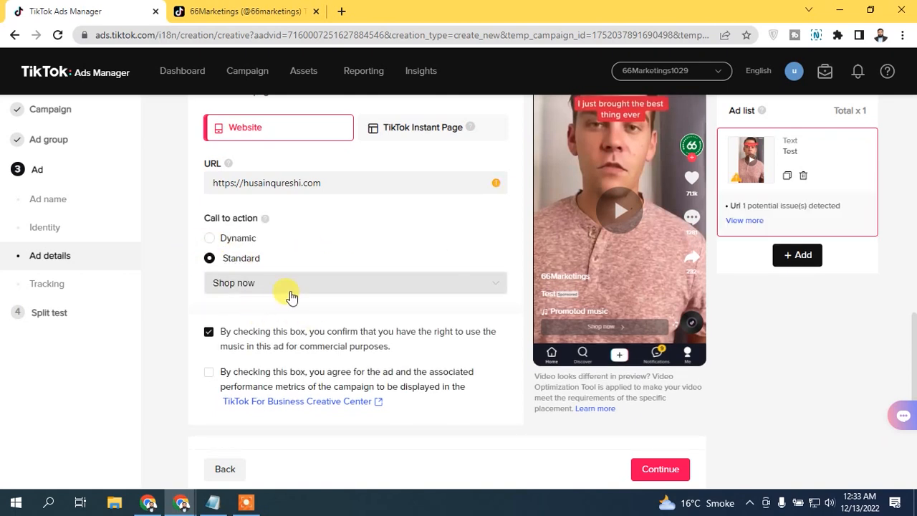
pyautogui.moveTo(912, 313)
pyautogui.mouseDown()
pyautogui.moveTo(910, 425)
pyautogui.moveTo(913, 315)
pyautogui.mouseUp()
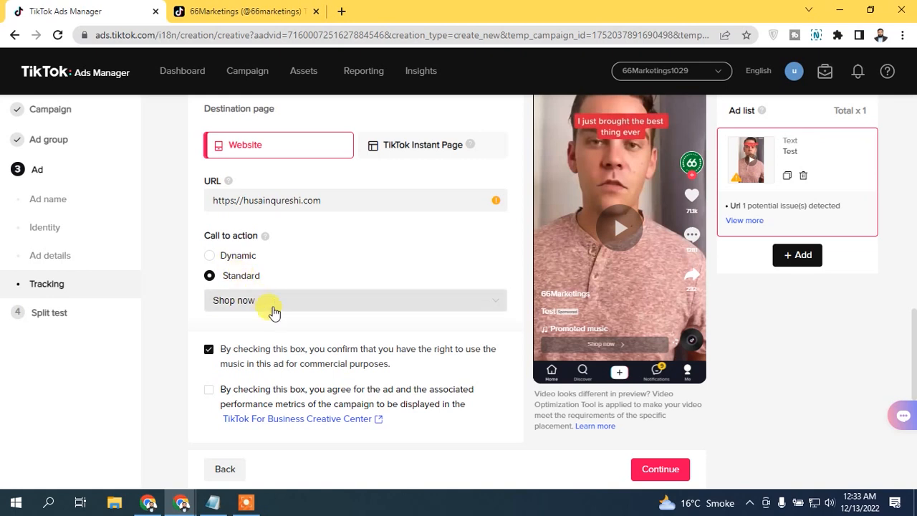
pyautogui.click(271, 304)
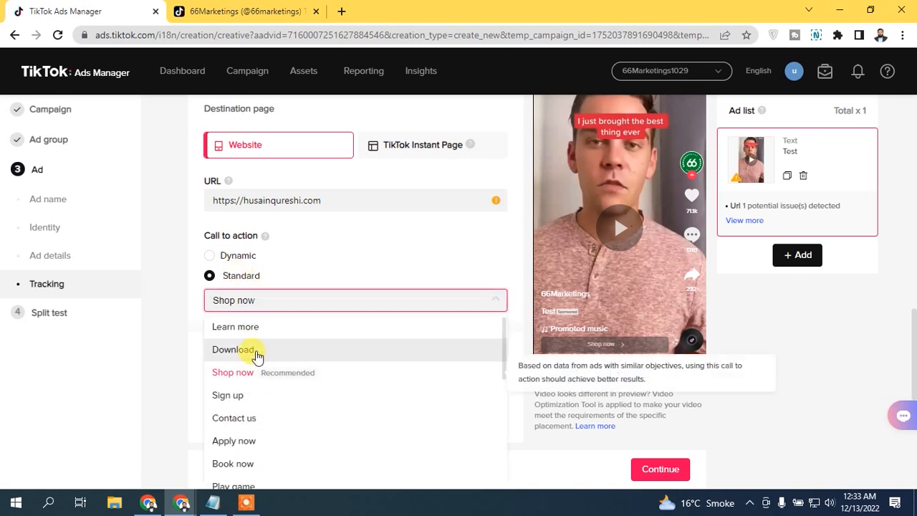
pyautogui.click(249, 330)
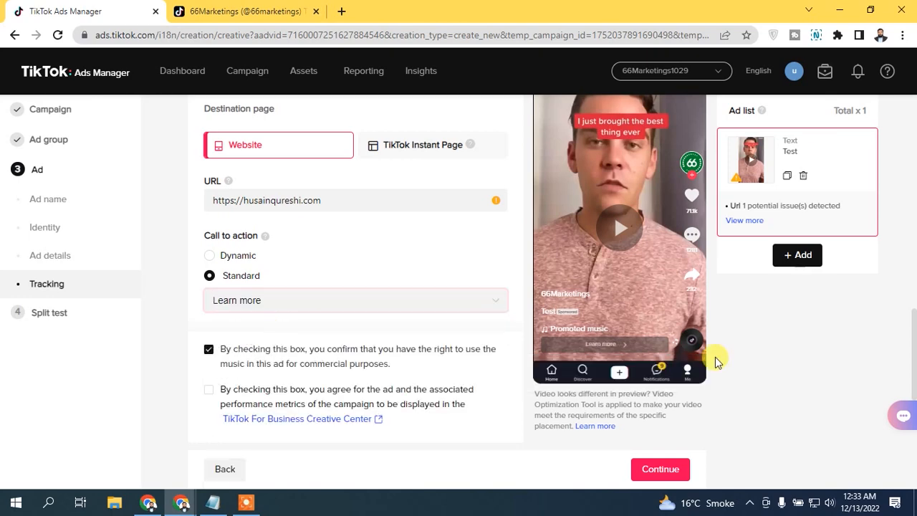
# - Submit the ad despite its flagged issues and back out of the account balance payment
pyautogui.click(661, 470)
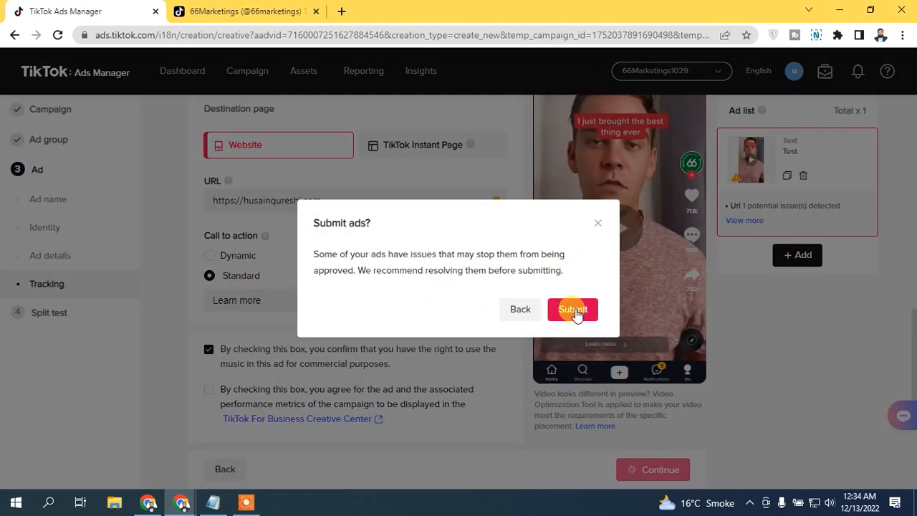
pyautogui.click(577, 310)
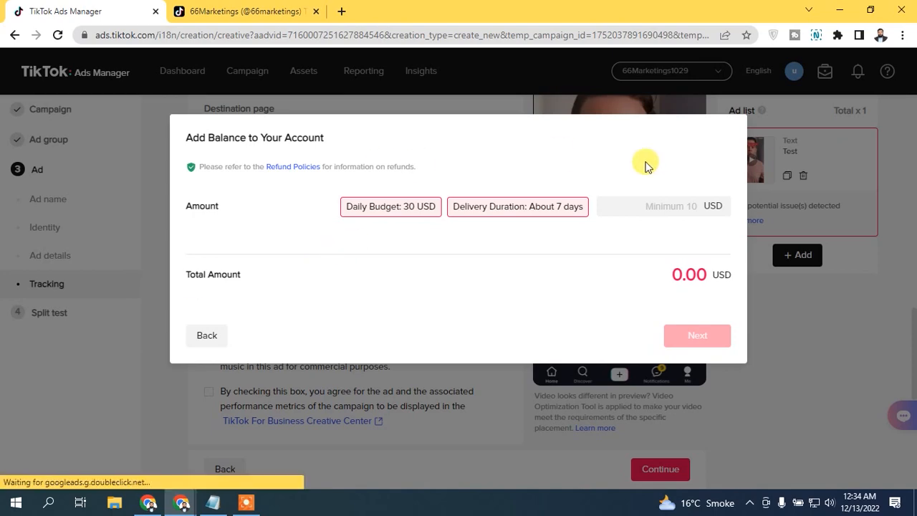
pyautogui.click(213, 334)
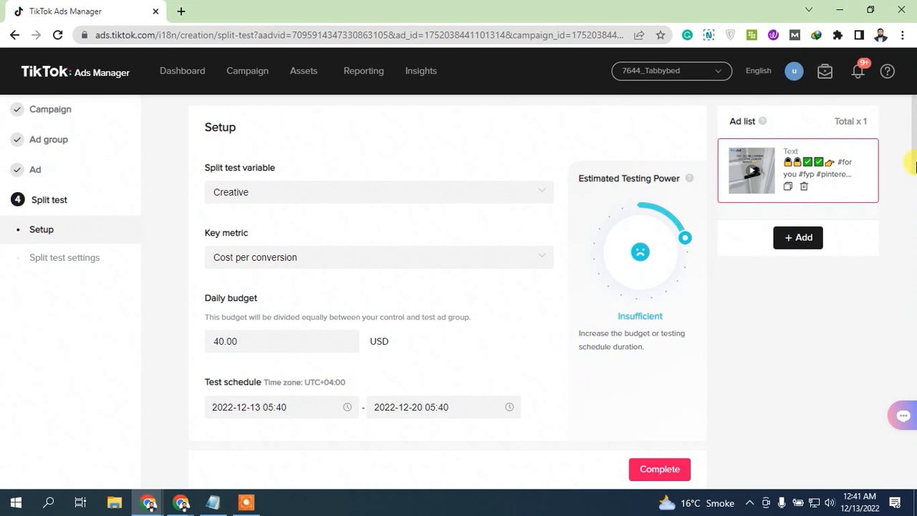
# - Set the split test variable to Targeting
pyautogui.scroll(-2, 915, 184)
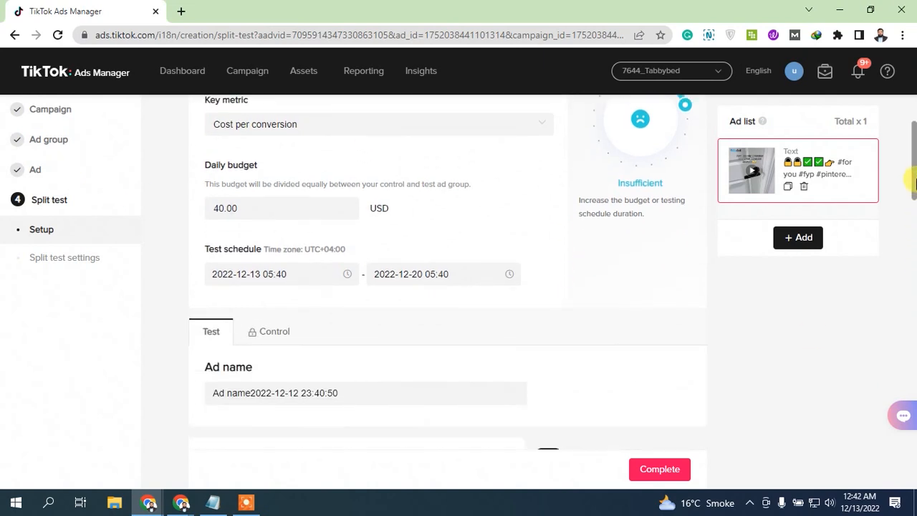
pyautogui.scroll(2, 915, 184)
pyautogui.scroll(-2, 914, 182)
pyautogui.moveTo(912, 185); pyautogui.dragTo(915, 133)
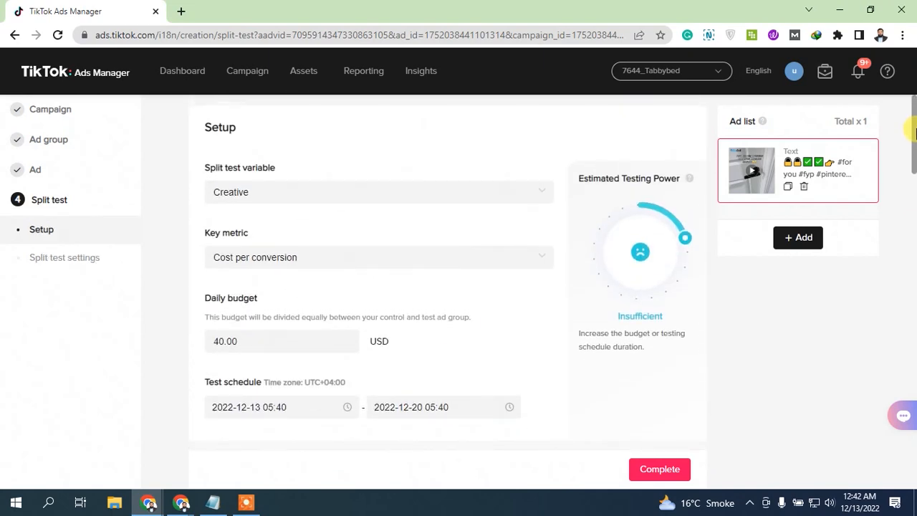
pyautogui.click(260, 198)
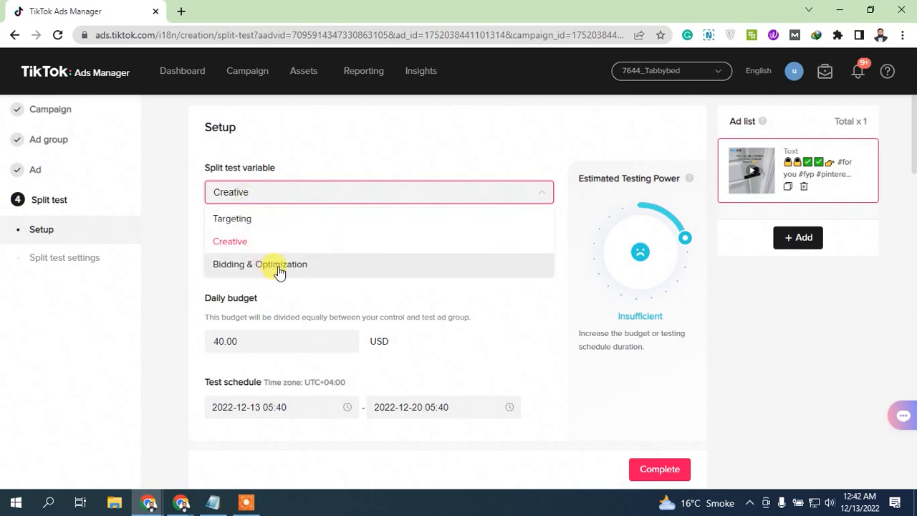
pyautogui.click(259, 232)
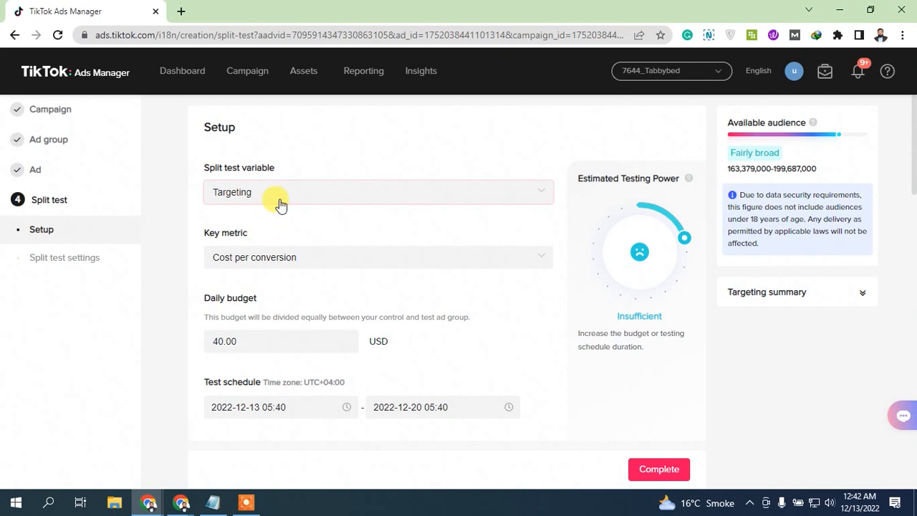
# - Review the available key metrics, the budget and schedule, and the test group's targeting settings
pyautogui.click(282, 255)
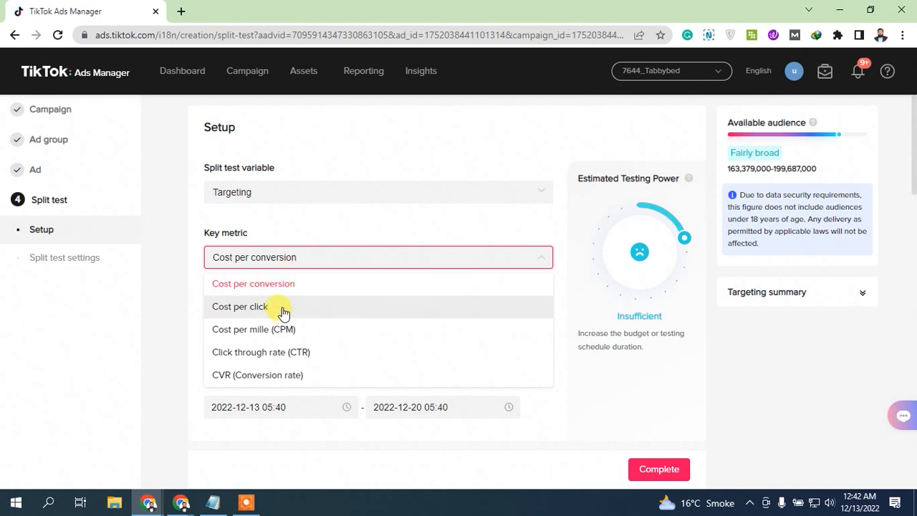
pyautogui.click(334, 233)
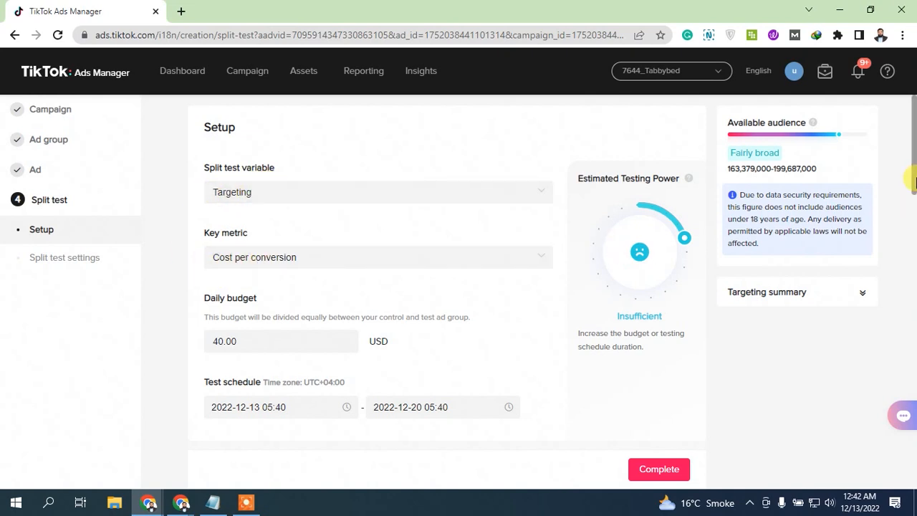
pyautogui.scroll(-3, 913, 183)
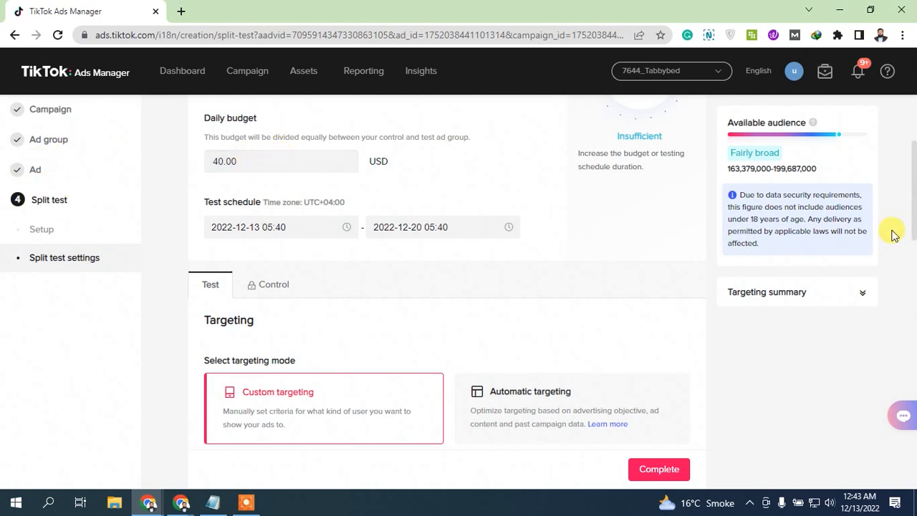
pyautogui.scroll(-2, 913, 190)
pyautogui.moveTo(916, 222); pyautogui.dragTo(914, 459)
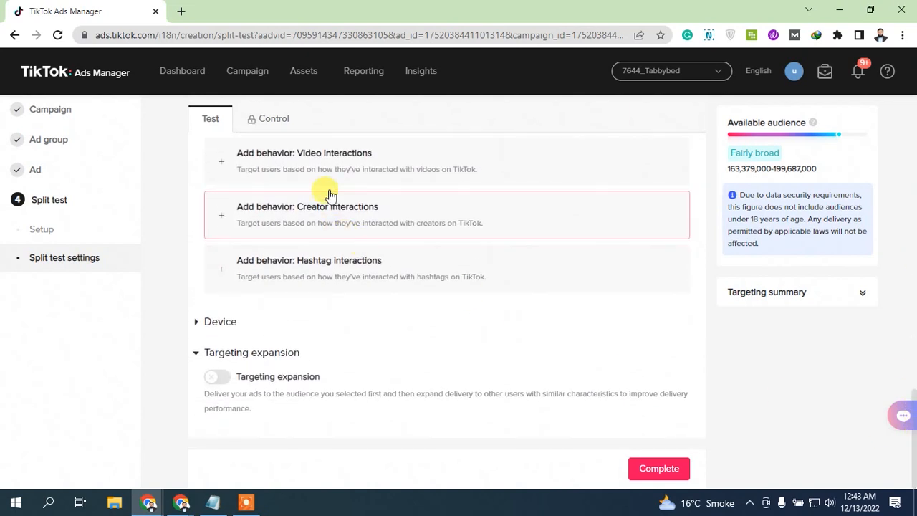